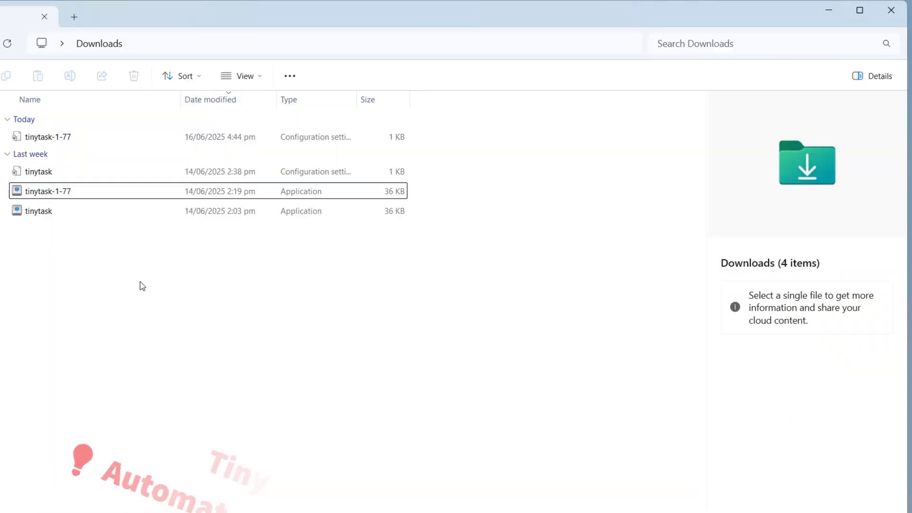
Step: Launch TinyTask, then create a 'How to Use Tiny Task' folder in Downloads and delete it
{"action": "double_click", "coordinate": [61, 191]}
{"action": "right_click", "coordinate": [220, 302]}
{"action": "mouse_move", "coordinate": [380, 404]}
{"action": "left_click", "coordinate": [457, 232]}
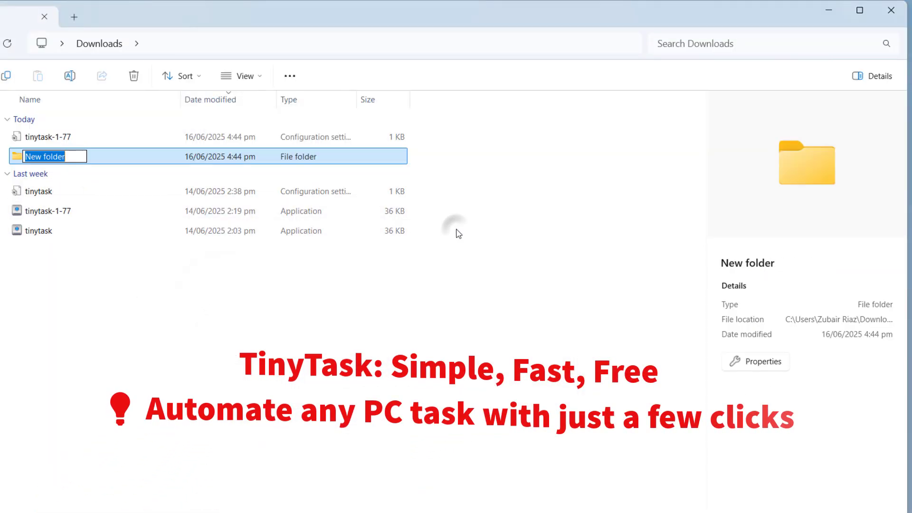
{"action": "type", "text": "How to Use Tiny Task"}
{"action": "key", "text": "Return"}
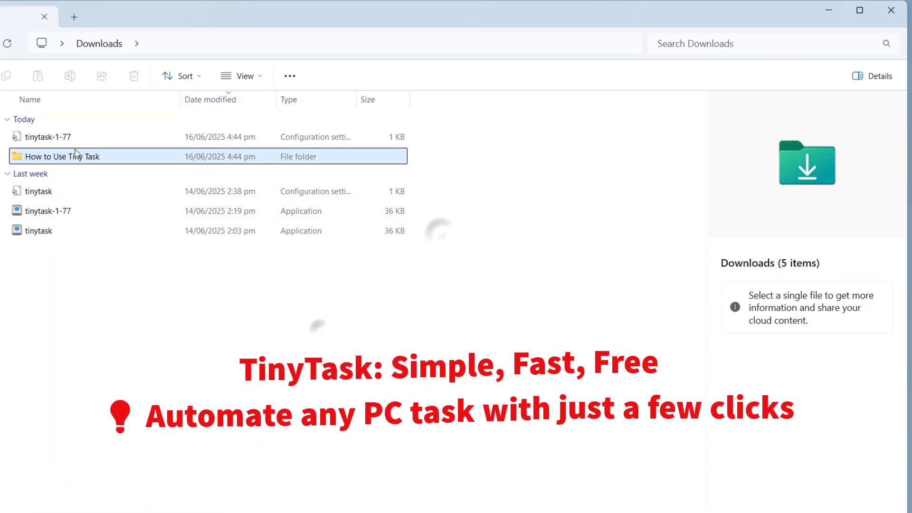
{"action": "key", "text": "Delete"}
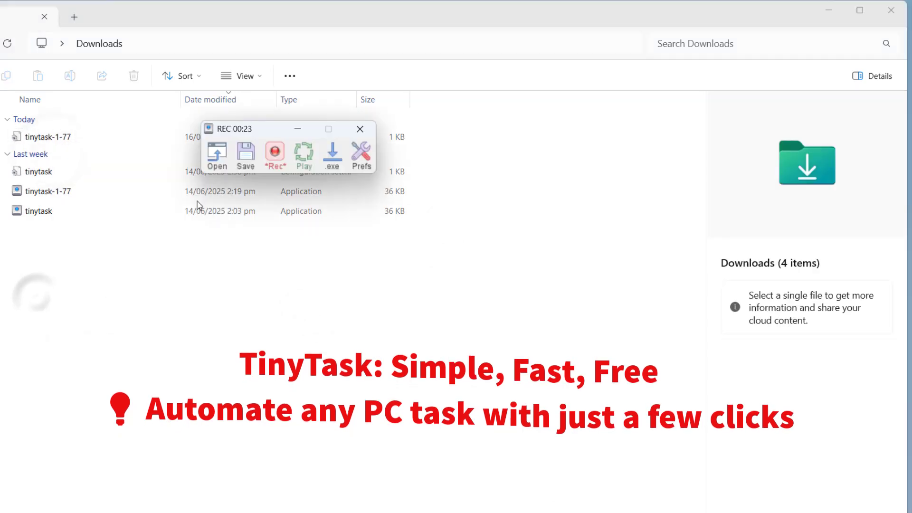
Step: Recreate and delete the 'How to Use Tiny Task' folder, then select and clear the Last week files
{"action": "right_click", "coordinate": [220, 302]}
{"action": "left_click", "coordinate": [457, 232]}
{"action": "type", "text": "How to Use Tiny Task"}
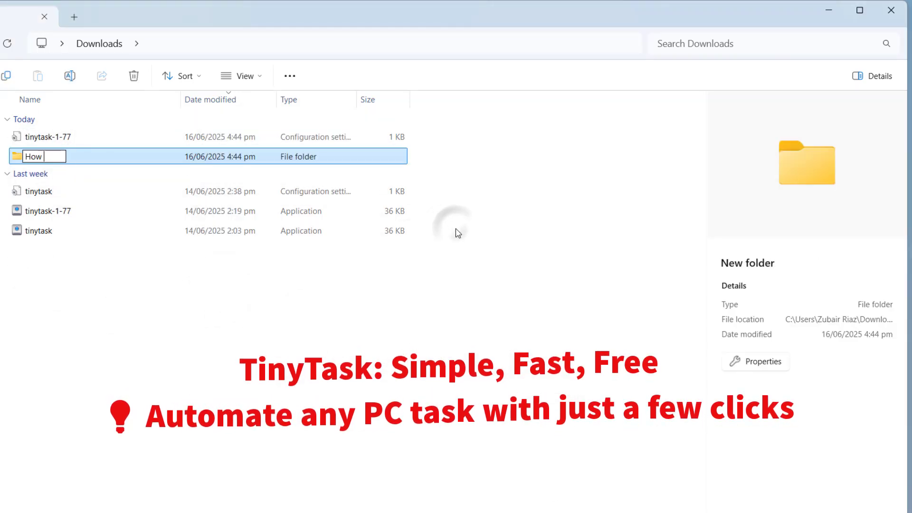
{"action": "key", "text": "Return"}
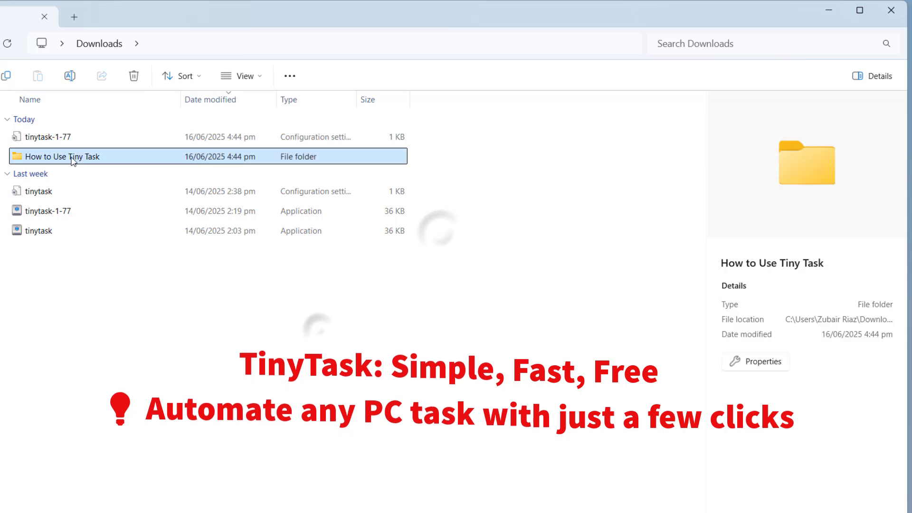
{"action": "key", "text": "Delete"}
{"action": "left_click", "coordinate": [49, 155]}
{"action": "left_click", "coordinate": [39, 302]}
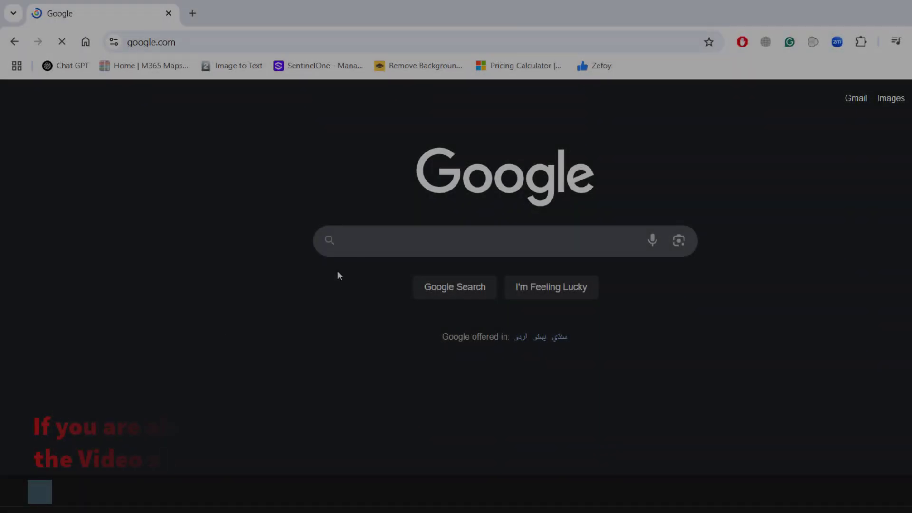
Step: Search Google for 'Download Tinytask', open tinytask.net, and try downloading version 1.77
{"action": "left_click", "coordinate": [417, 235]}
{"action": "type", "text": "Download Tinytask"}
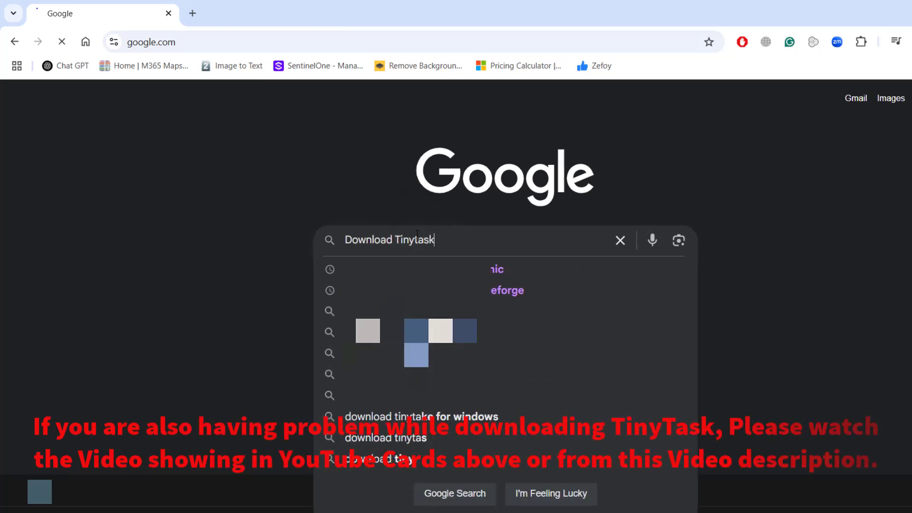
{"action": "key", "text": "Return"}
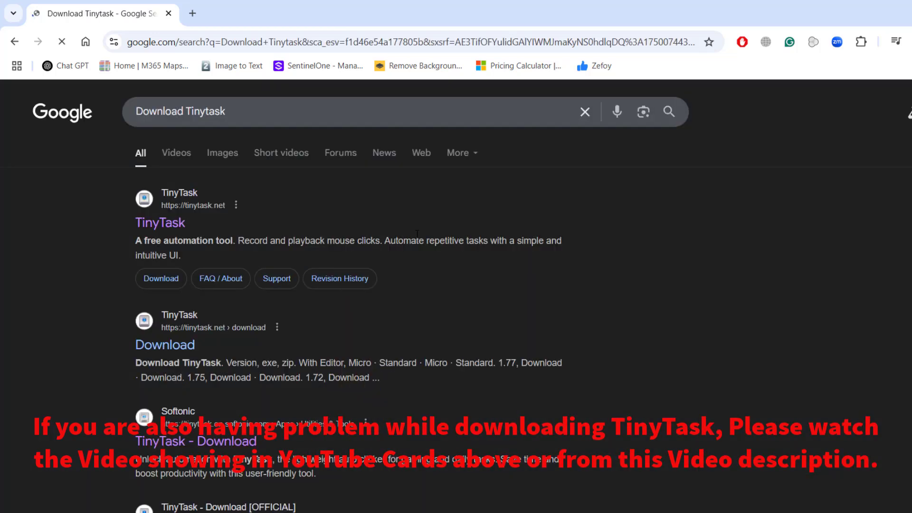
{"action": "left_click", "coordinate": [174, 224]}
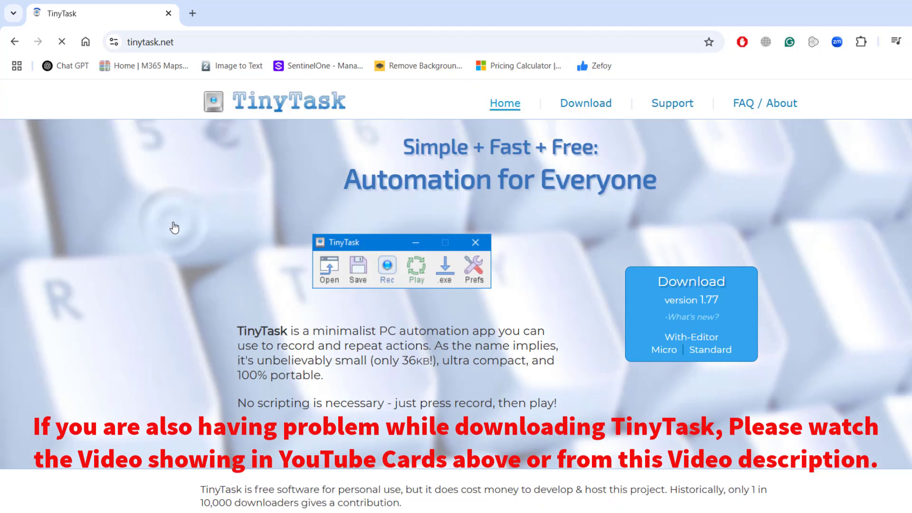
{"action": "left_click", "coordinate": [703, 305]}
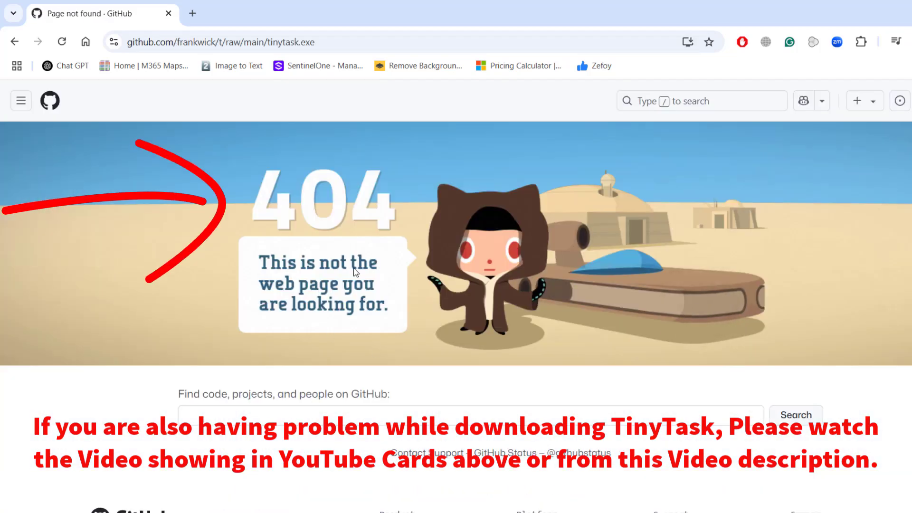
Step: From the TinyTask download page, try the 1.77 exe and zip download links
{"action": "left_click", "coordinate": [15, 41]}
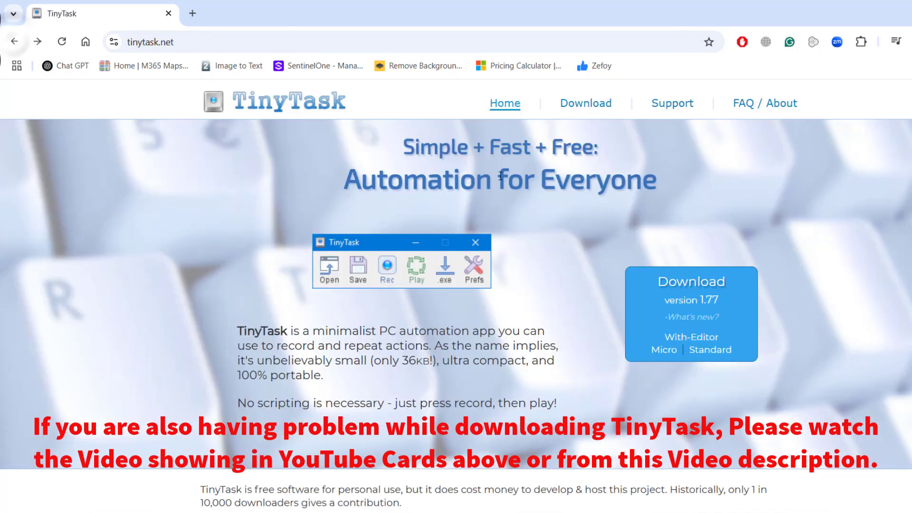
{"action": "left_click", "coordinate": [572, 104]}
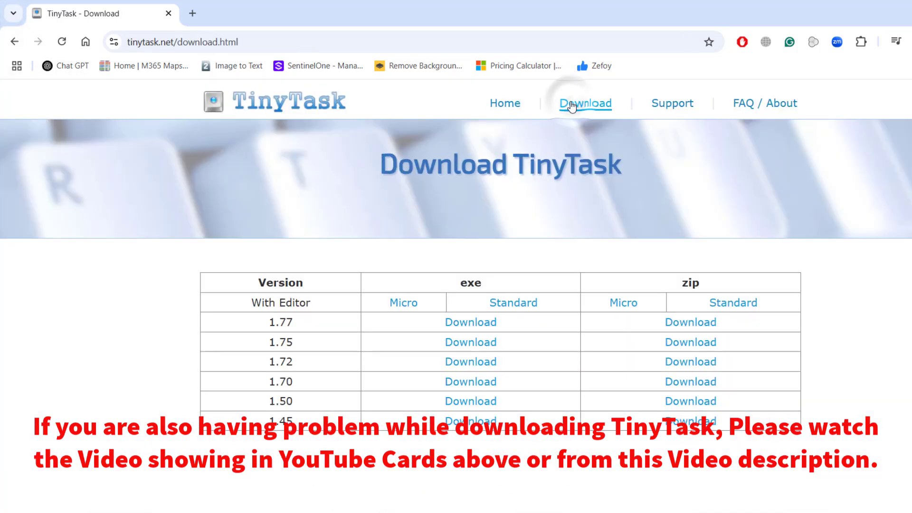
{"action": "left_click", "coordinate": [467, 327]}
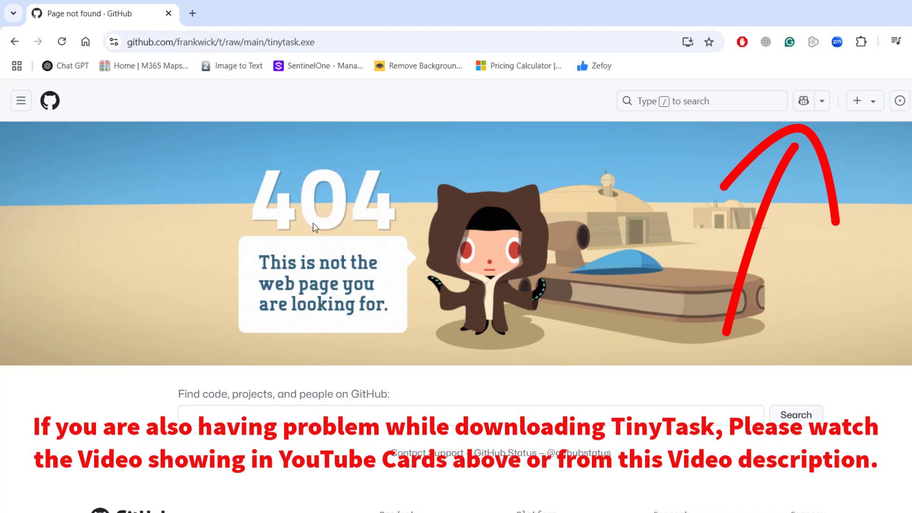
{"action": "left_click", "coordinate": [17, 45]}
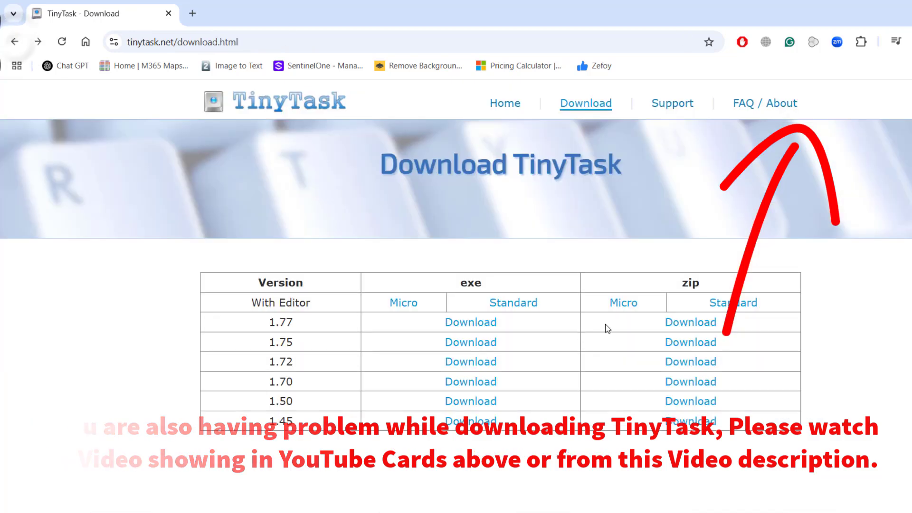
{"action": "left_click", "coordinate": [683, 325]}
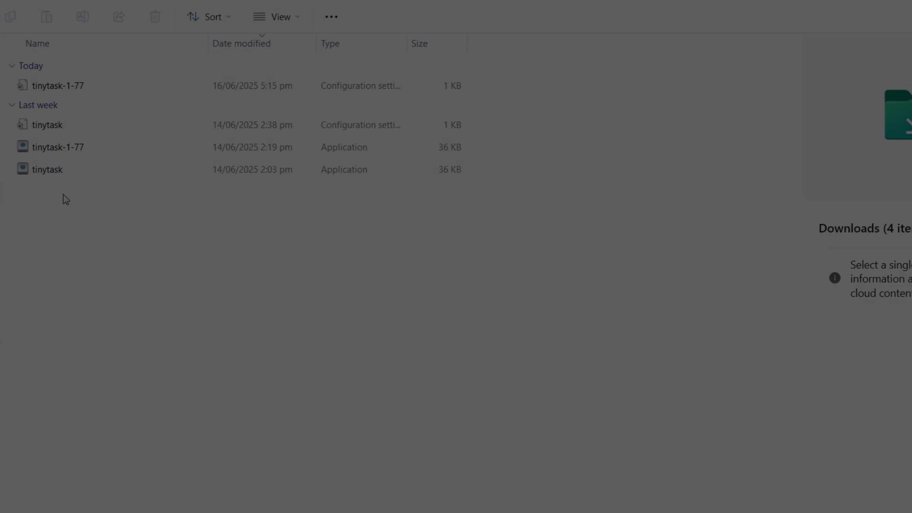
Step: Launch tinytask-1-77 from Downloads and start a new macro recording
{"action": "double_click", "coordinate": [56, 147]}
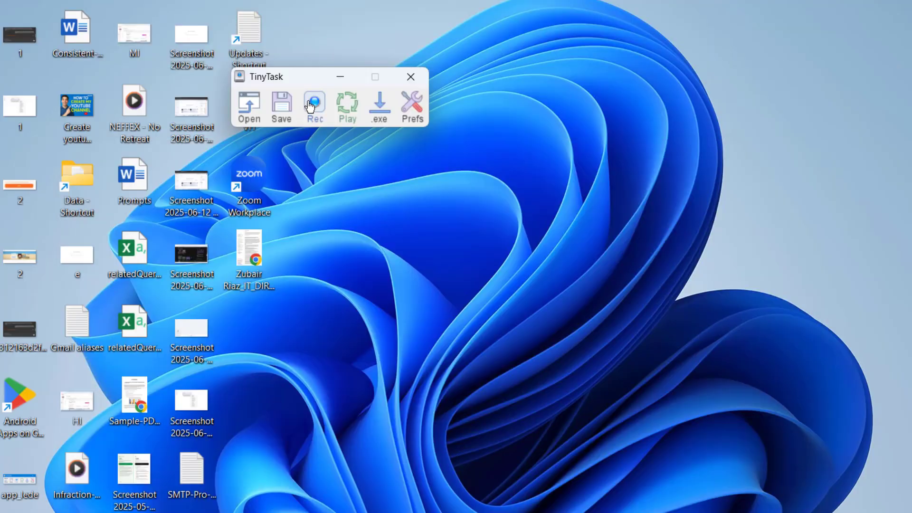
{"action": "left_click", "coordinate": [309, 105]}
Step: Record creating a desktop folder named 'TinyTask Usage Demo' and opening it
{"action": "right_click", "coordinate": [538, 299]}
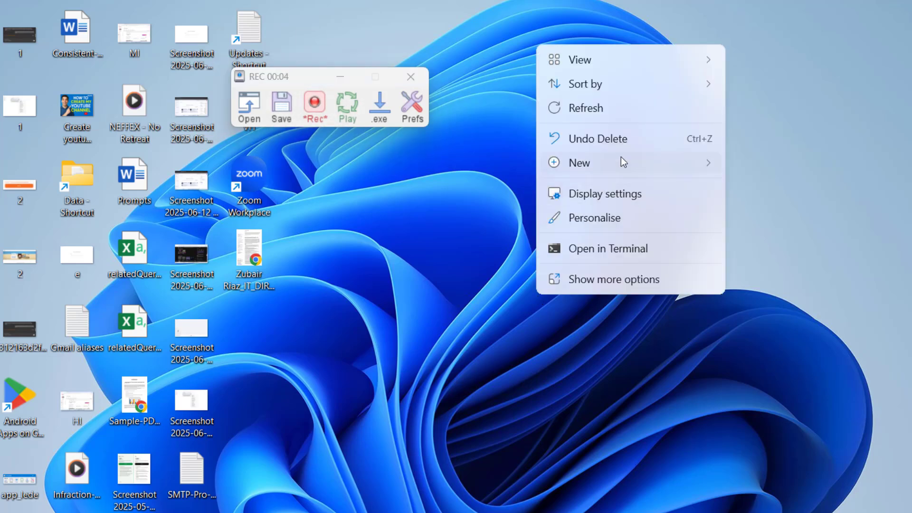
{"action": "mouse_move", "coordinate": [620, 159]}
{"action": "left_click", "coordinate": [762, 171]}
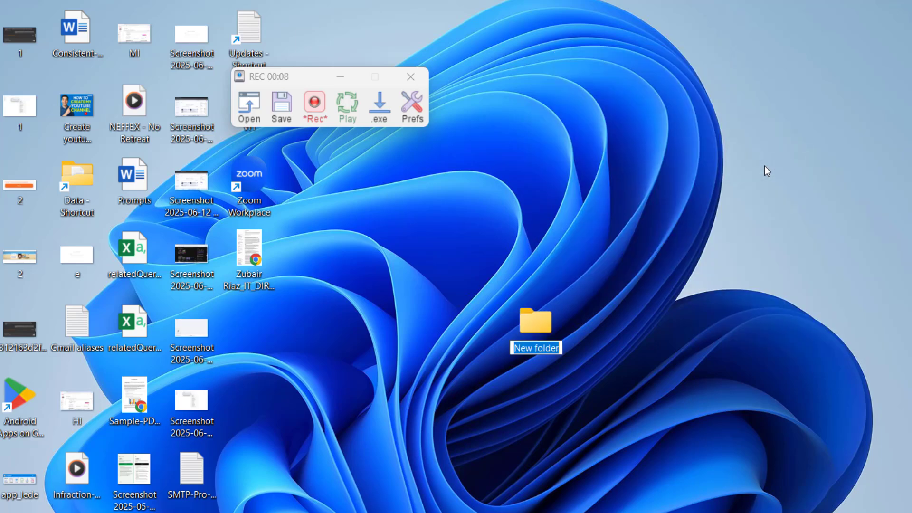
{"action": "type", "text": "TinyT"}
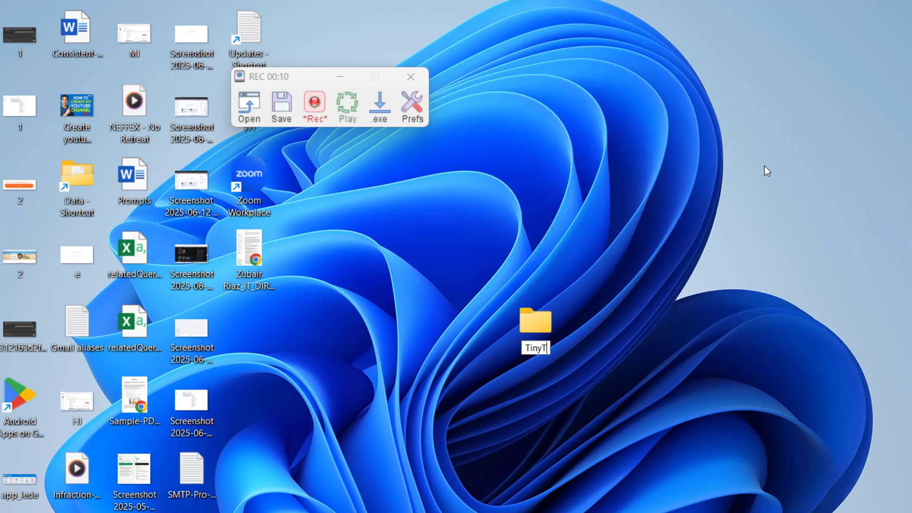
{"action": "type", "text": "ask Usa"}
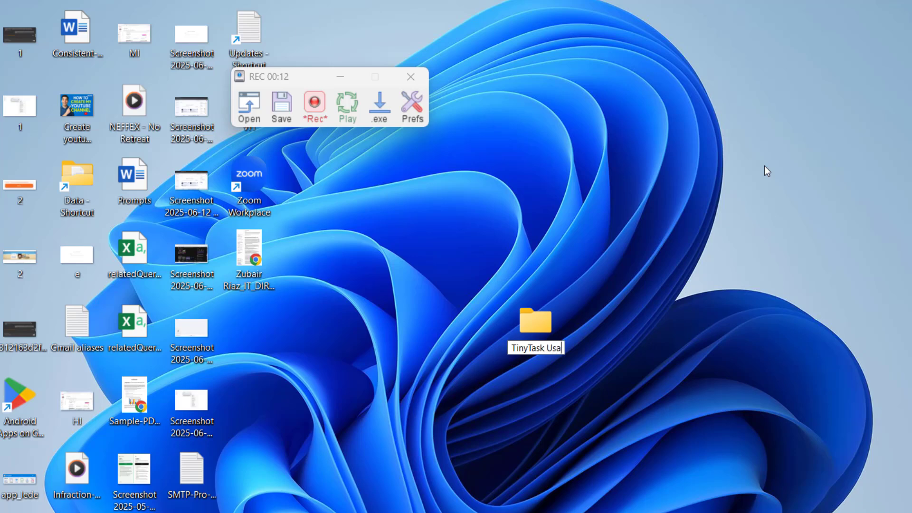
{"action": "type", "text": "ge Demo"}
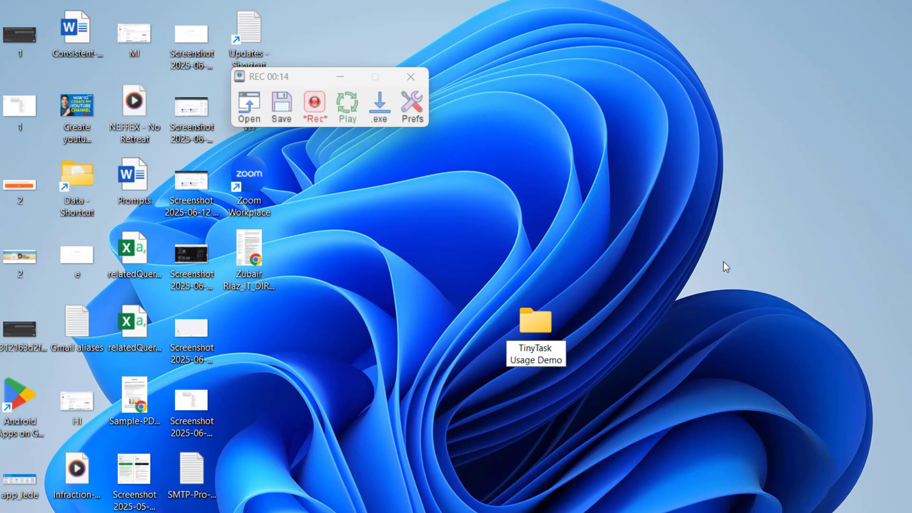
{"action": "left_click", "coordinate": [704, 318]}
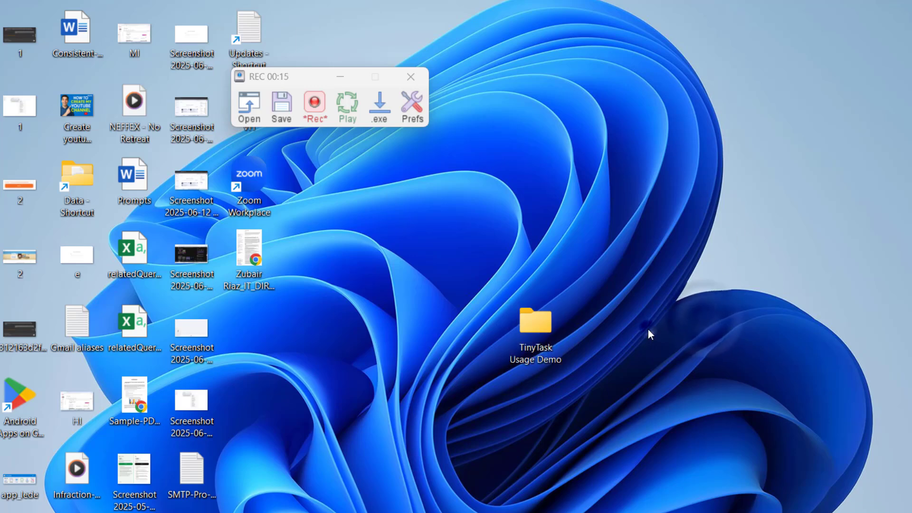
{"action": "double_click", "coordinate": [540, 329]}
Step: Create a new Microsoft Word Document named 'How-to-use-tiny-task' inside the TinyTask Usage Demo folder
{"action": "right_click", "coordinate": [203, 212]}
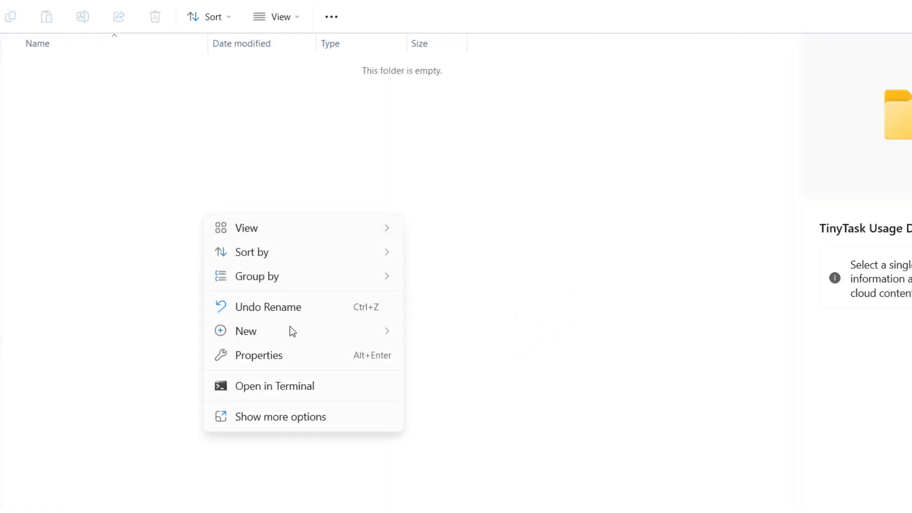
{"action": "mouse_move", "coordinate": [286, 330]}
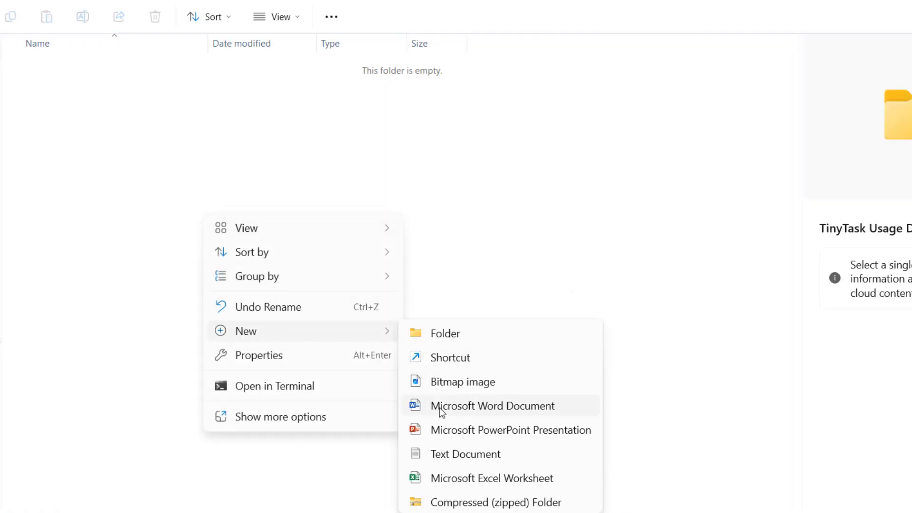
{"action": "left_click", "coordinate": [440, 407]}
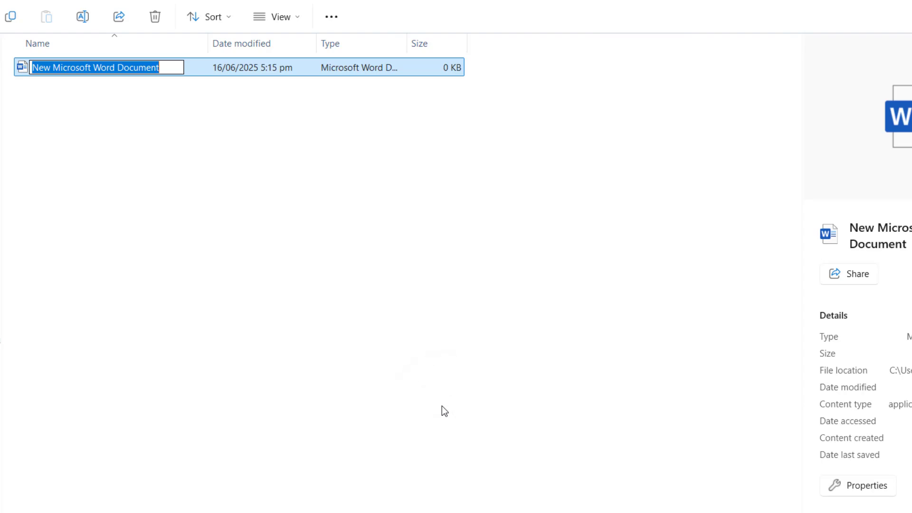
{"action": "type", "text": "How-to-use-tiny-"}
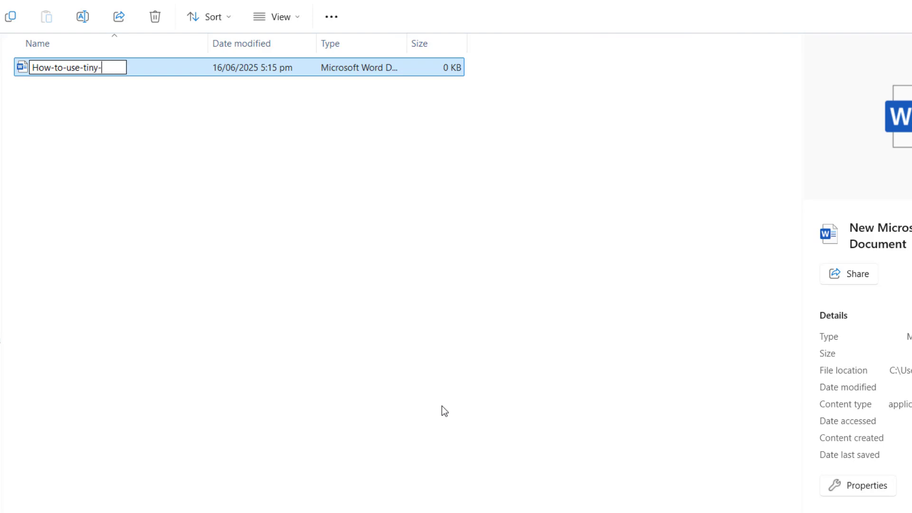
{"action": "type", "text": "task"}
{"action": "left_click", "coordinate": [536, 351]}
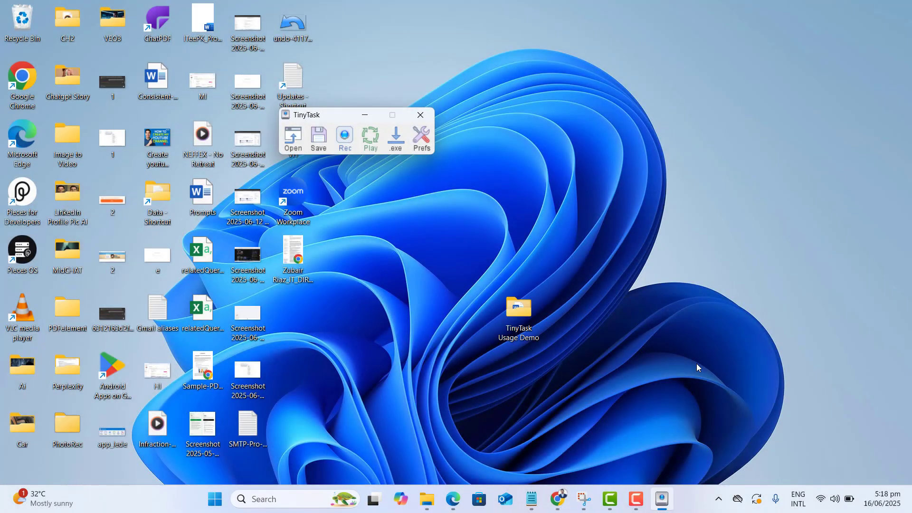
Step: Select the TinyTask Usage Demo folder on the desktop and delete it
{"action": "left_click", "coordinate": [518, 313]}
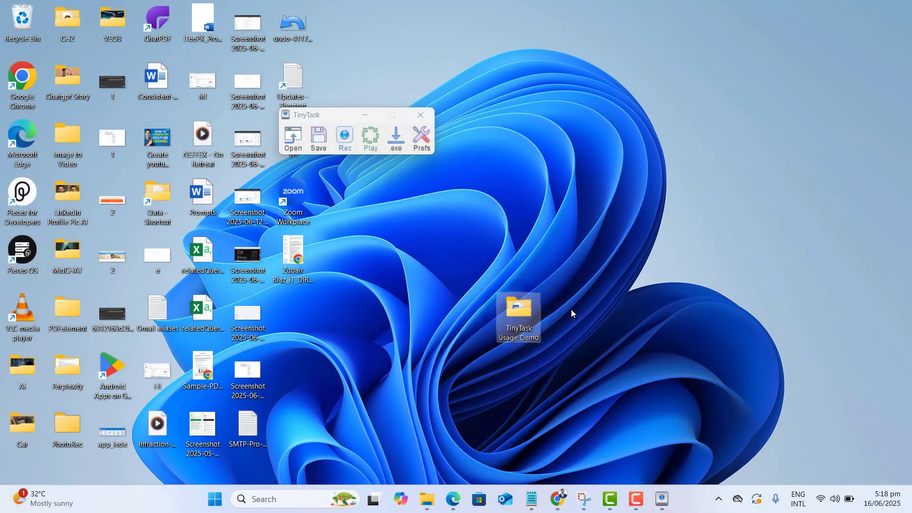
{"action": "key", "text": "Delete"}
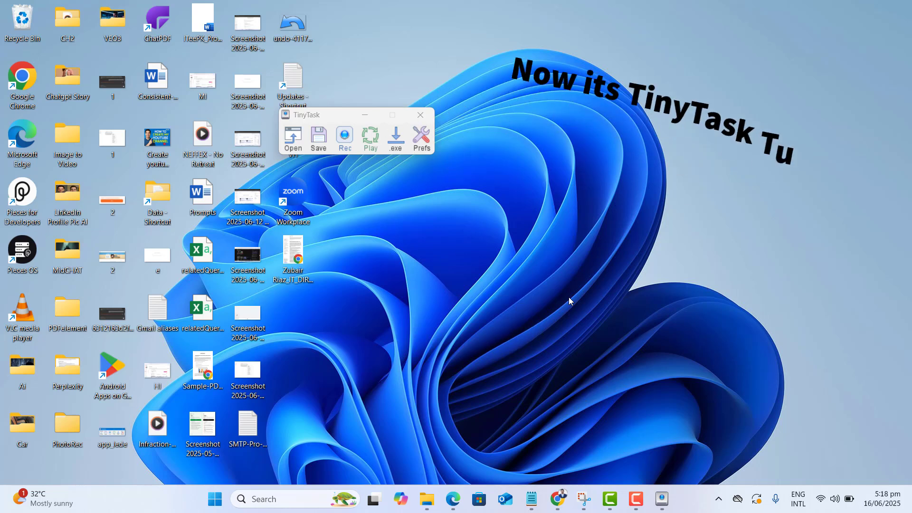
Step: Start playback so the macro recreates and opens the TinyTask Usage Demo desktop folder
{"action": "left_click", "coordinate": [373, 139]}
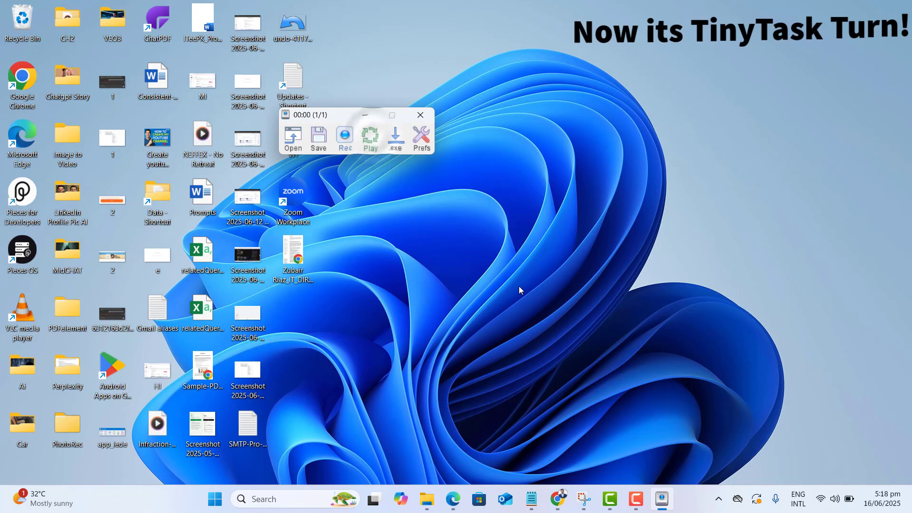
{"action": "right_click", "coordinate": [518, 286]}
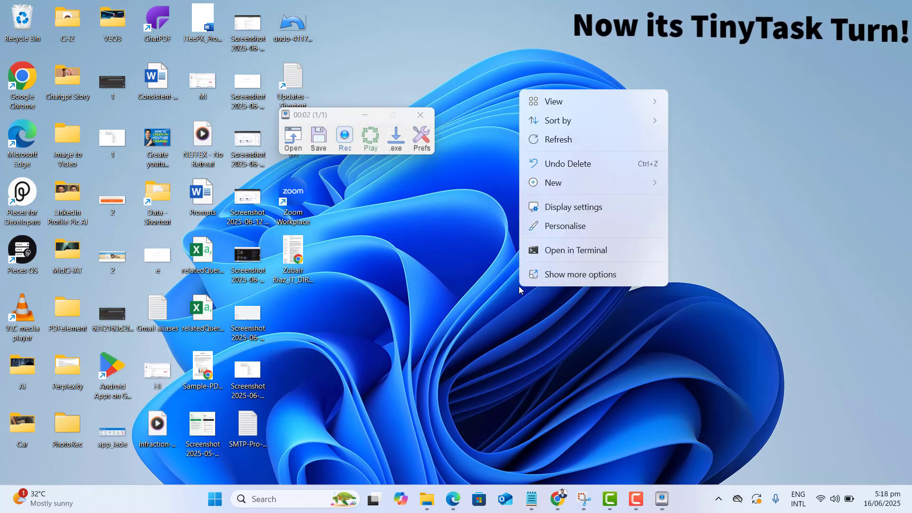
{"action": "mouse_move", "coordinate": [585, 183]}
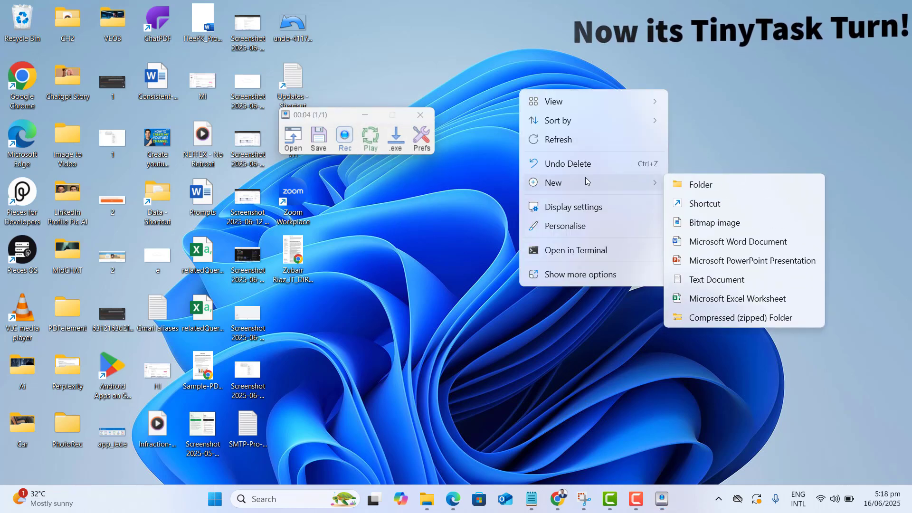
{"action": "left_click", "coordinate": [698, 187]}
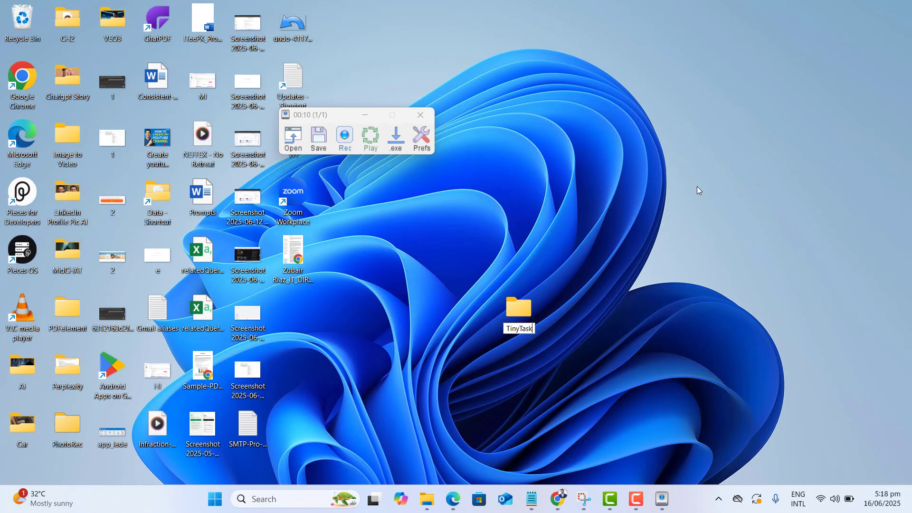
{"action": "type", "text": "TinyTask Usage Demo"}
{"action": "key", "text": "Return"}
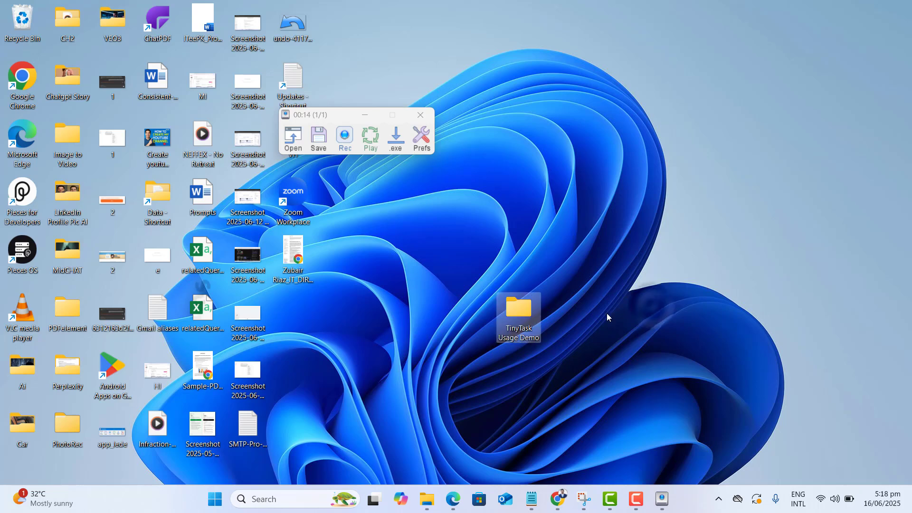
{"action": "double_click", "coordinate": [519, 309]}
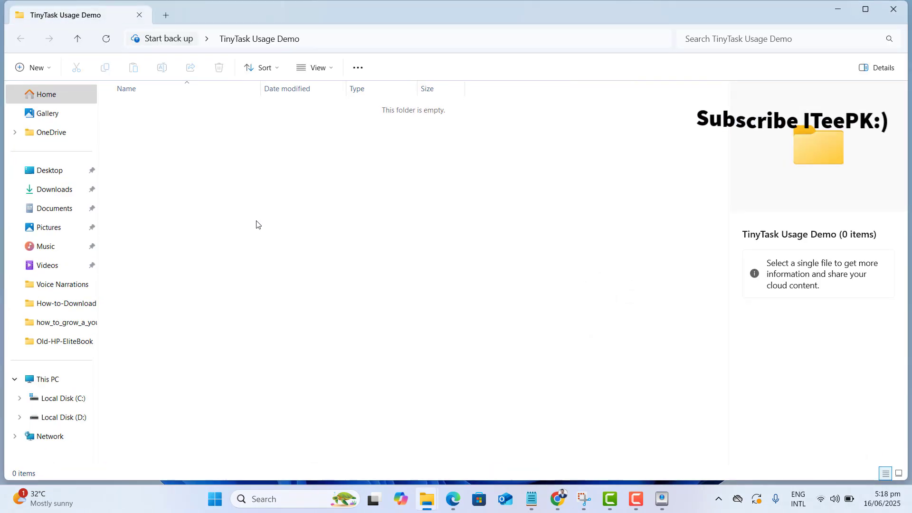
Step: Let the macro add the How-to-use-tiny-task Word document, then stop the replay
{"action": "right_click", "coordinate": [257, 223]}
{"action": "mouse_move", "coordinate": [322, 317]}
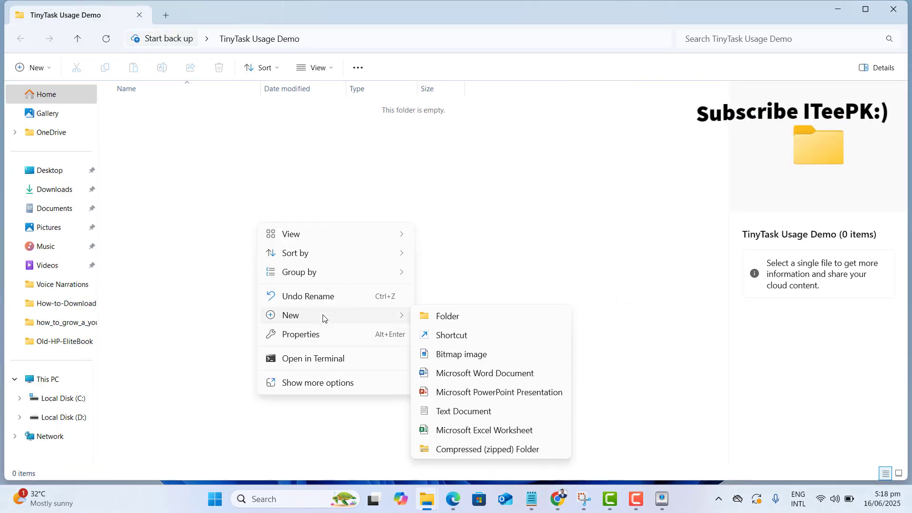
{"action": "left_click", "coordinate": [445, 376]}
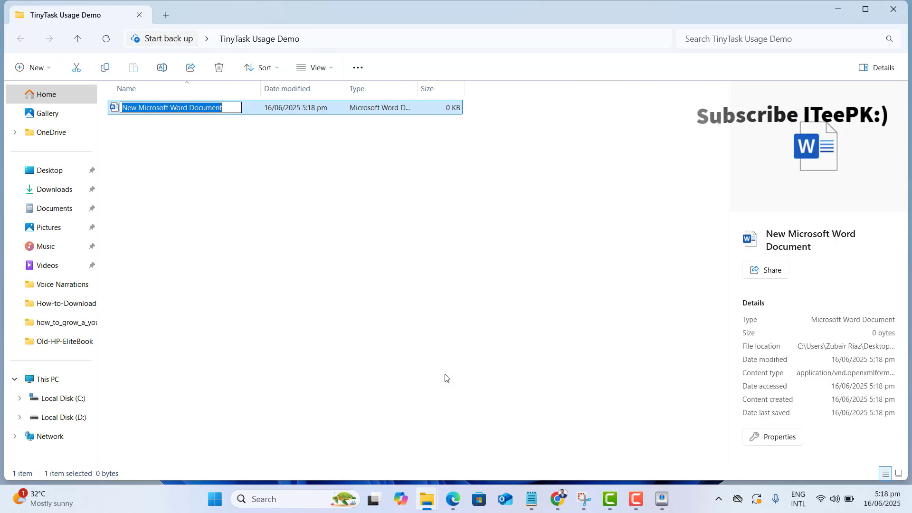
{"action": "type", "text": "How-to-use-"}
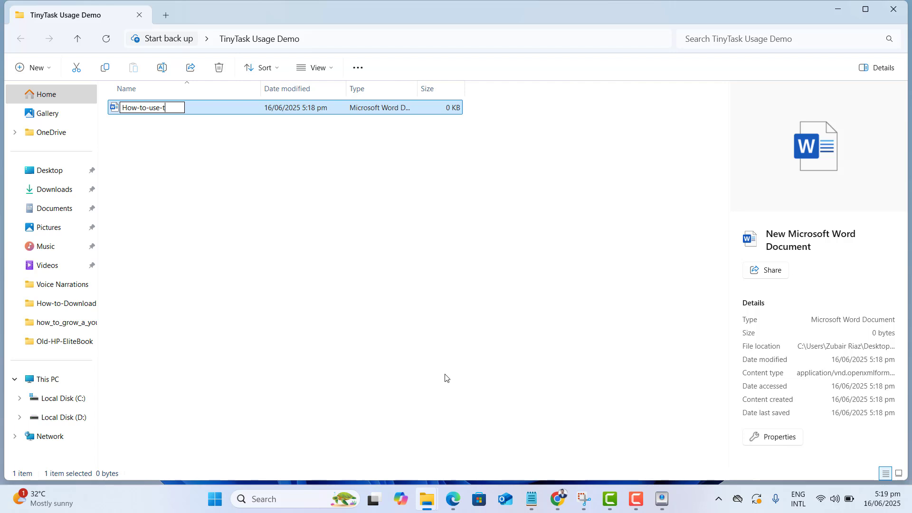
{"action": "type", "text": "tiny-task"}
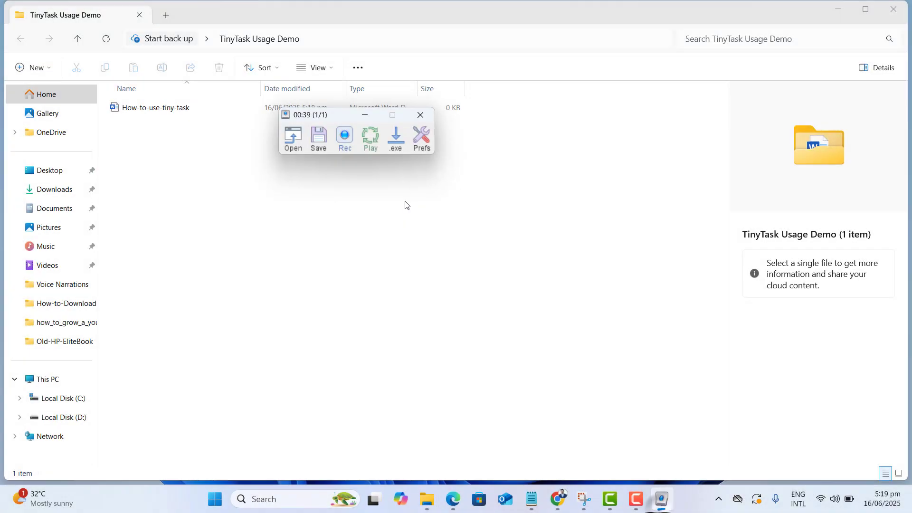
{"action": "left_click", "coordinate": [346, 140]}
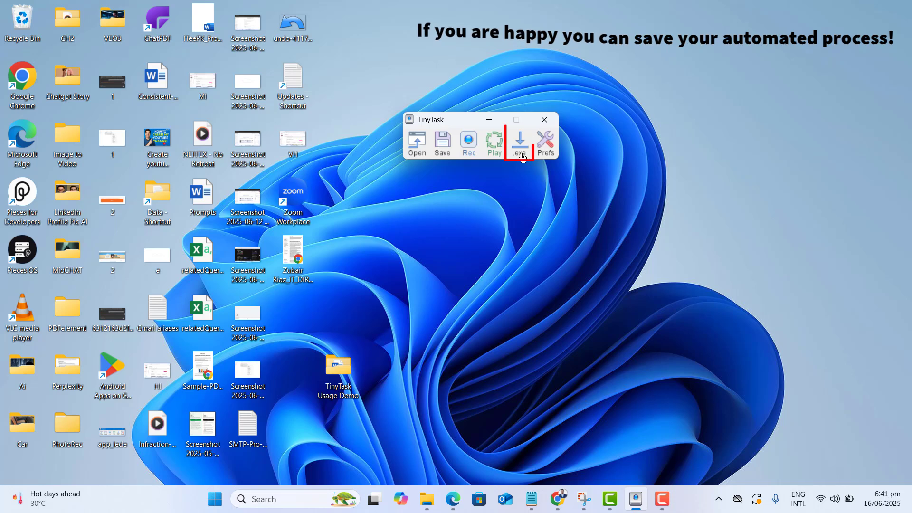
Step: Compile the macro to the Desktop as 'automate process' .exe and dismiss the success message
{"action": "left_click", "coordinate": [521, 153]}
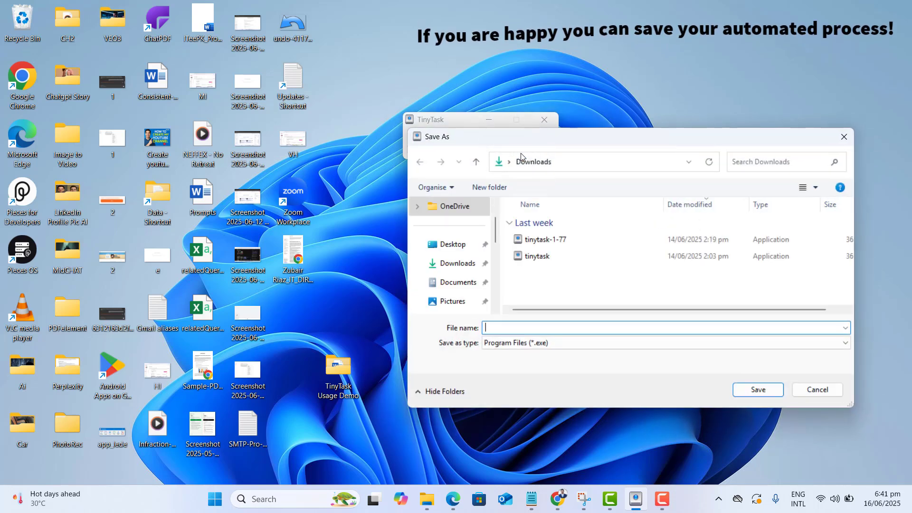
{"action": "left_click", "coordinate": [452, 245]}
{"action": "left_click", "coordinate": [495, 328]}
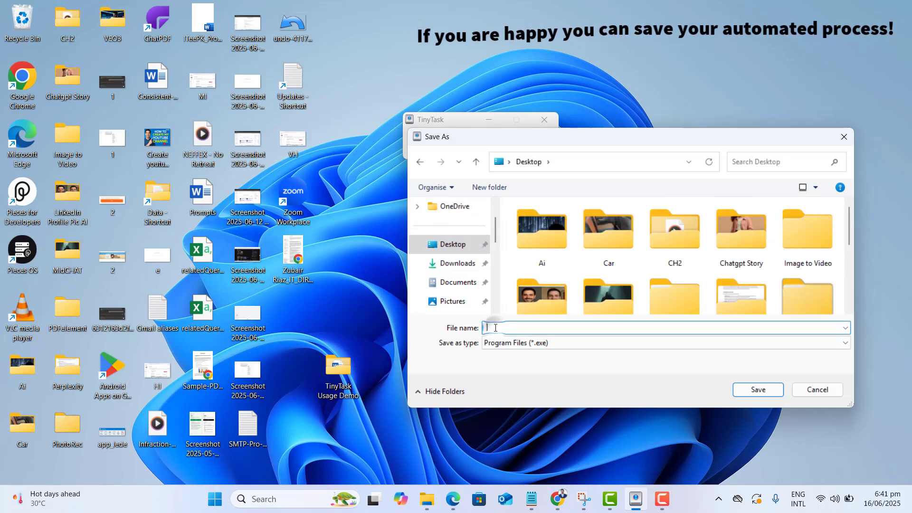
{"action": "type", "text": "au"}
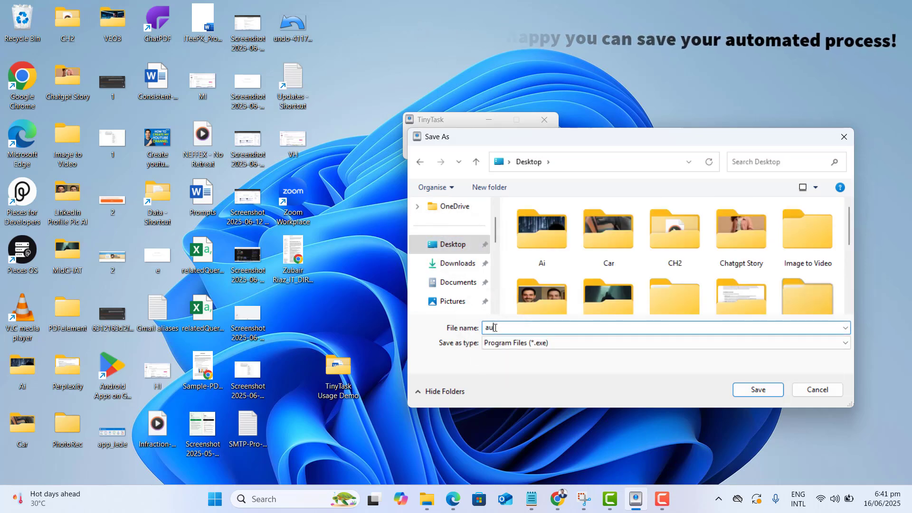
{"action": "type", "text": "tomate process"}
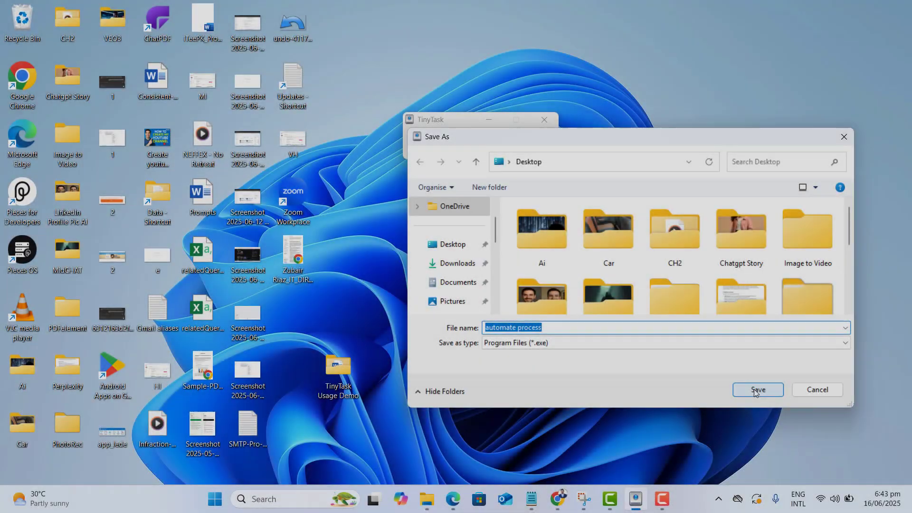
{"action": "left_click", "coordinate": [757, 390]}
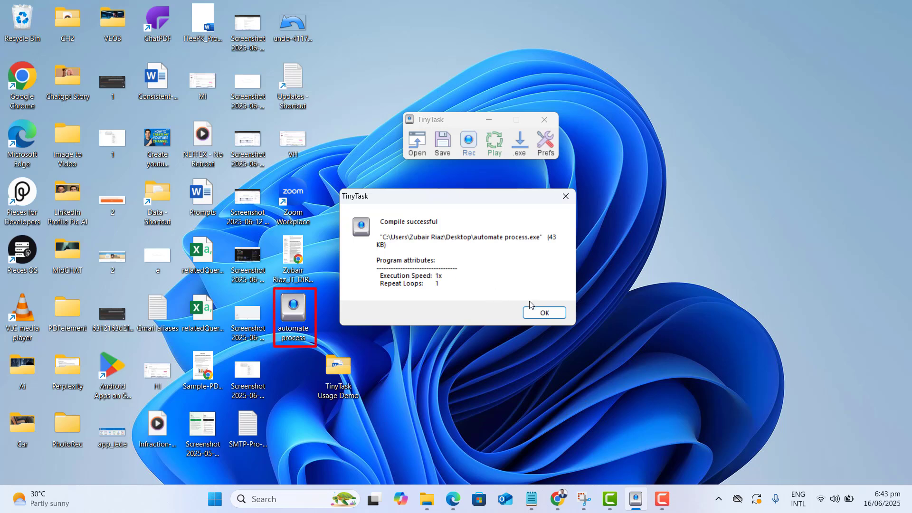
{"action": "left_click", "coordinate": [538, 314]}
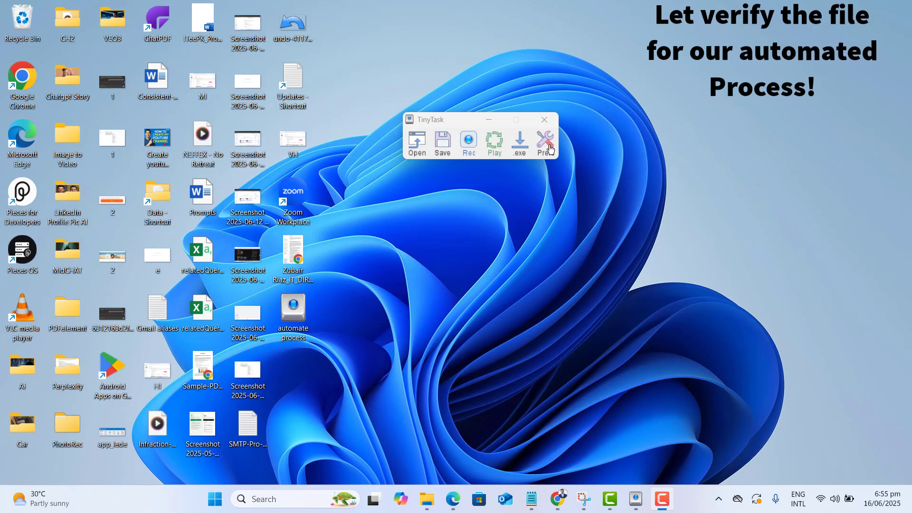
Step: Close TinyTask, move the automate process file aside, and create a 'TinyTask Usage Demo' desktop folder
{"action": "left_click", "coordinate": [545, 121]}
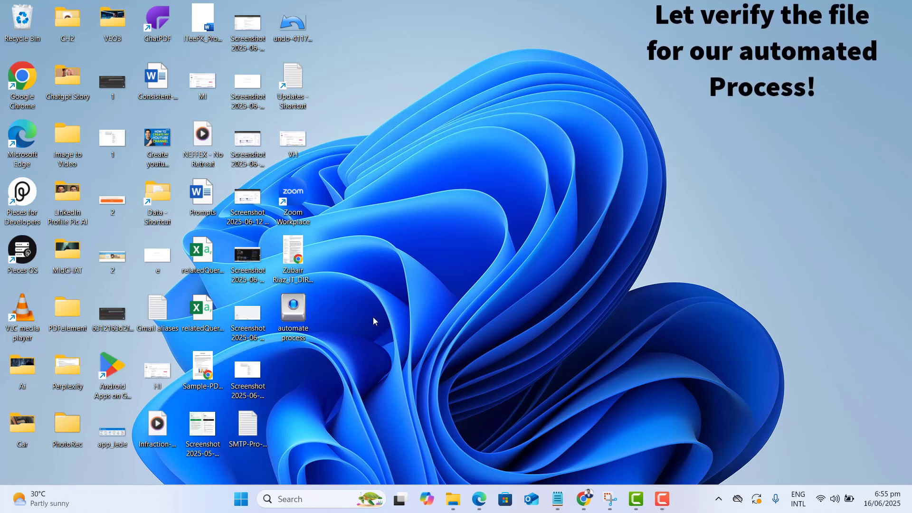
{"action": "left_click_drag", "start_coordinate": [296, 315], "coordinate": [439, 319]}
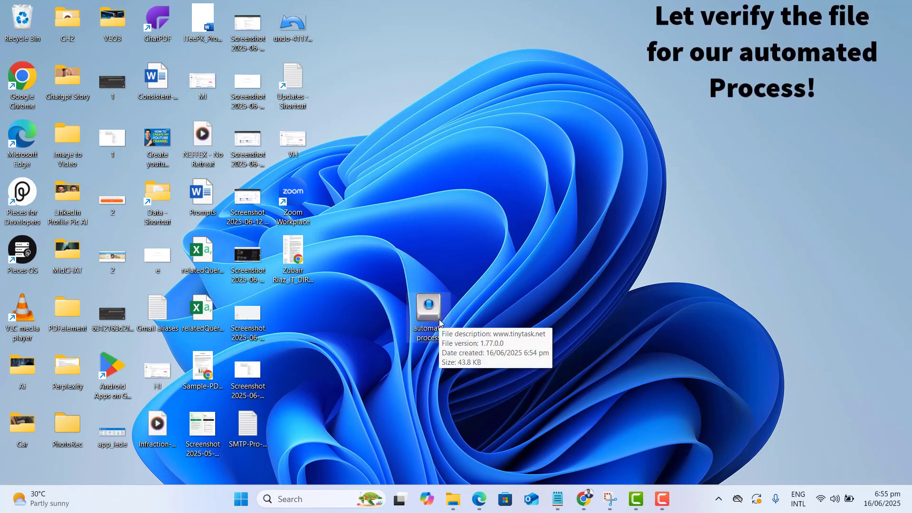
{"action": "right_click", "coordinate": [520, 290]}
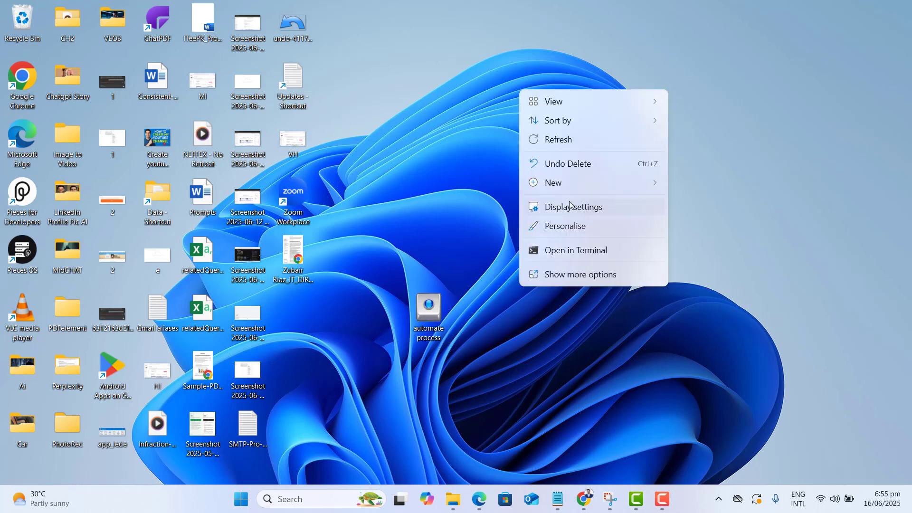
{"action": "mouse_move", "coordinate": [586, 181]}
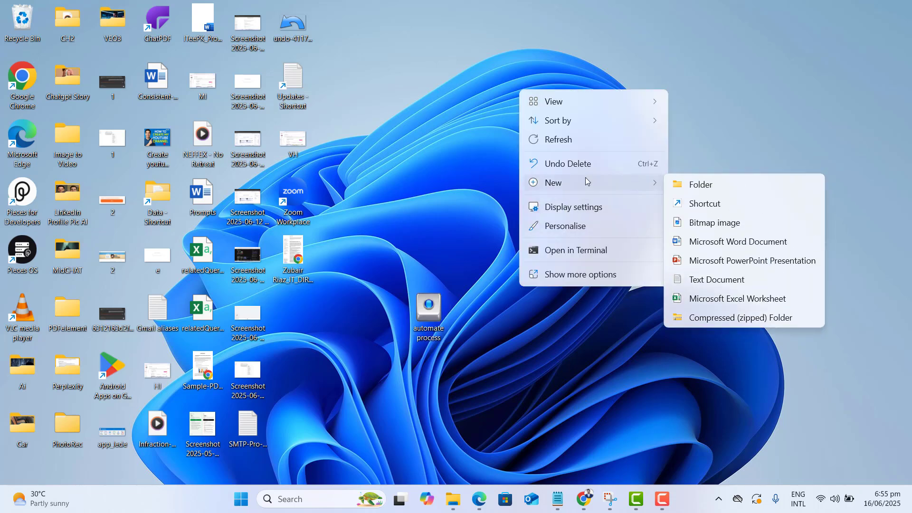
{"action": "left_click", "coordinate": [698, 185]}
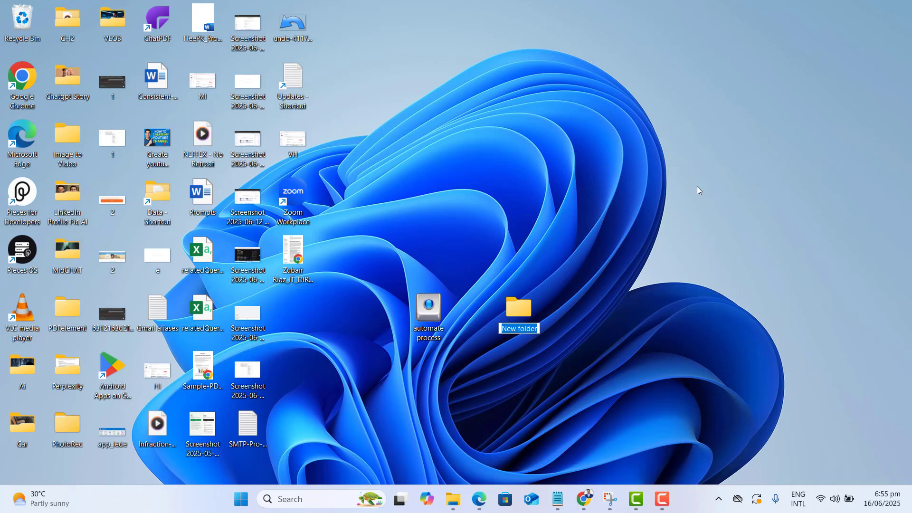
{"action": "type", "text": "Tiny"}
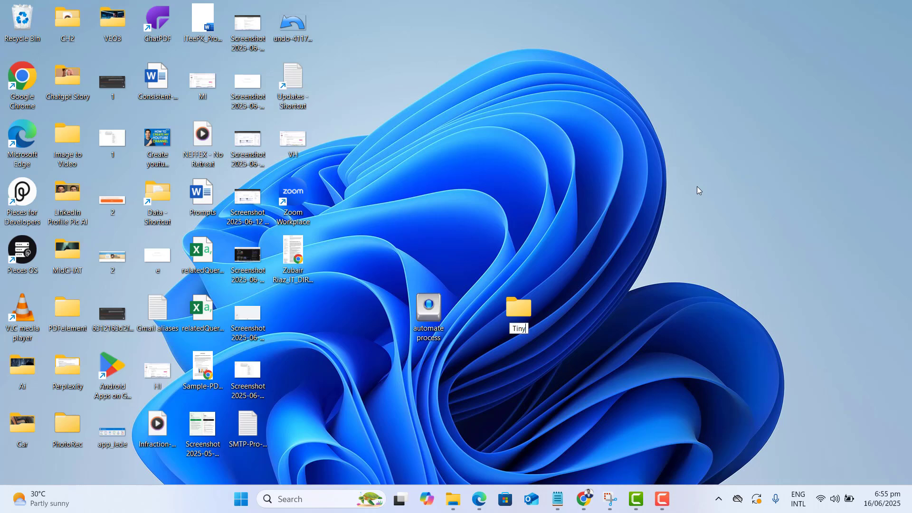
{"action": "type", "text": "Task Usage Demo"}
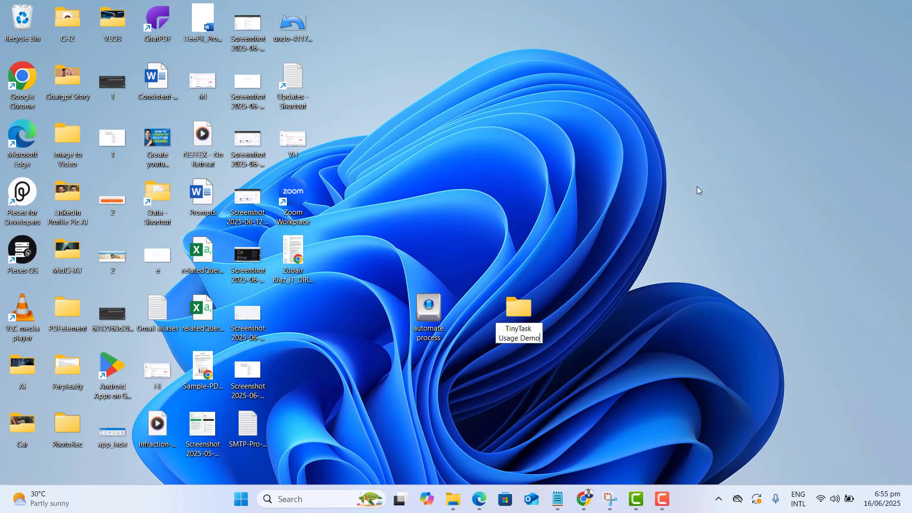
{"action": "key", "text": "Return"}
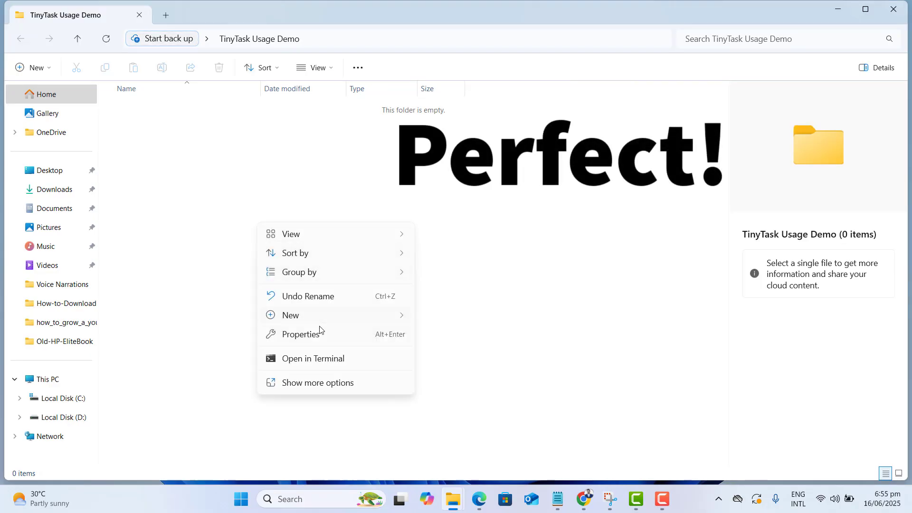
Step: Add a Word document named 'How-to-use-tiny-task' inside the folder
{"action": "mouse_move", "coordinate": [378, 326]}
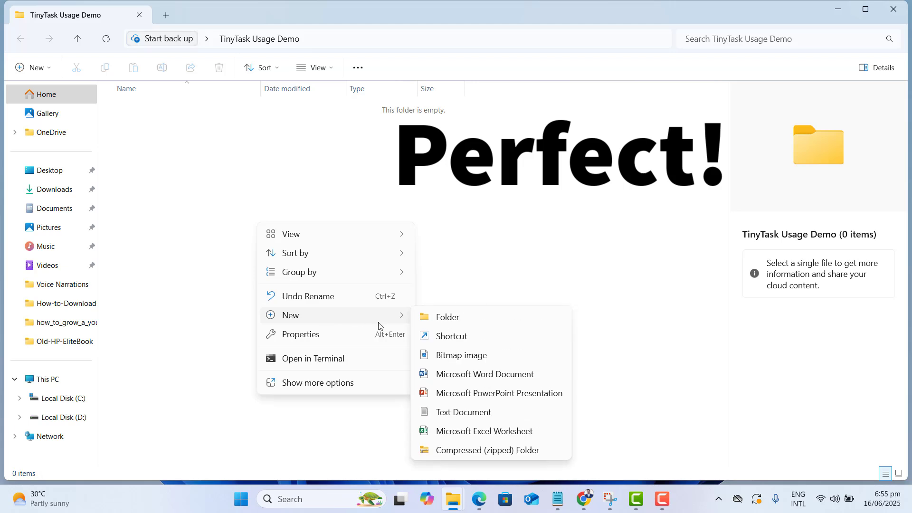
{"action": "left_click", "coordinate": [445, 375]}
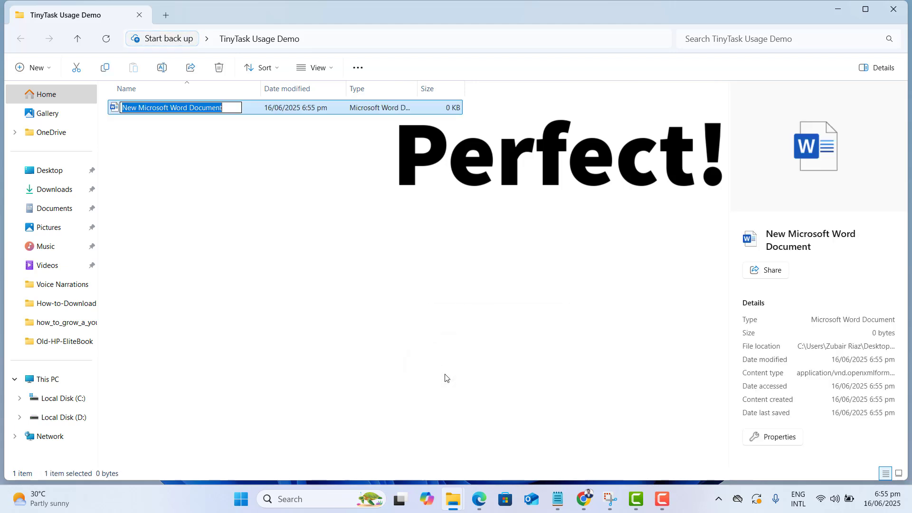
{"action": "type", "text": "How-"}
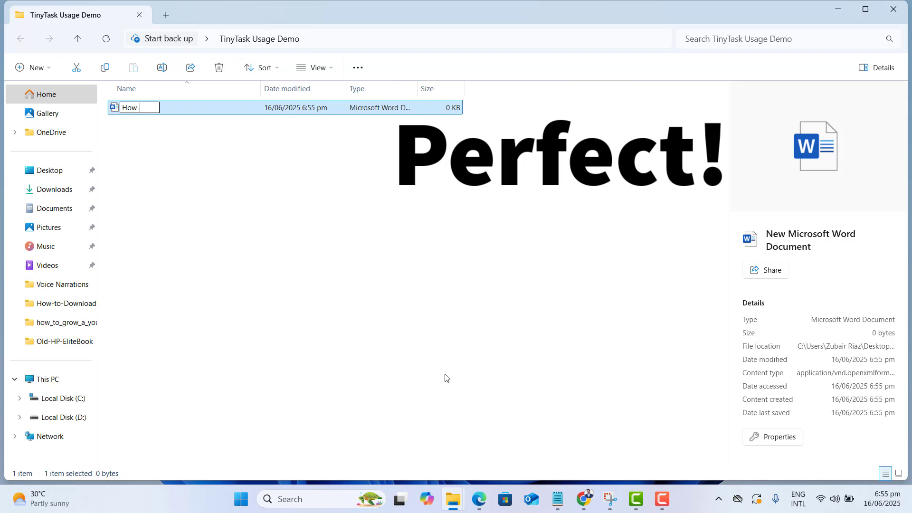
{"action": "type", "text": "to-use-"}
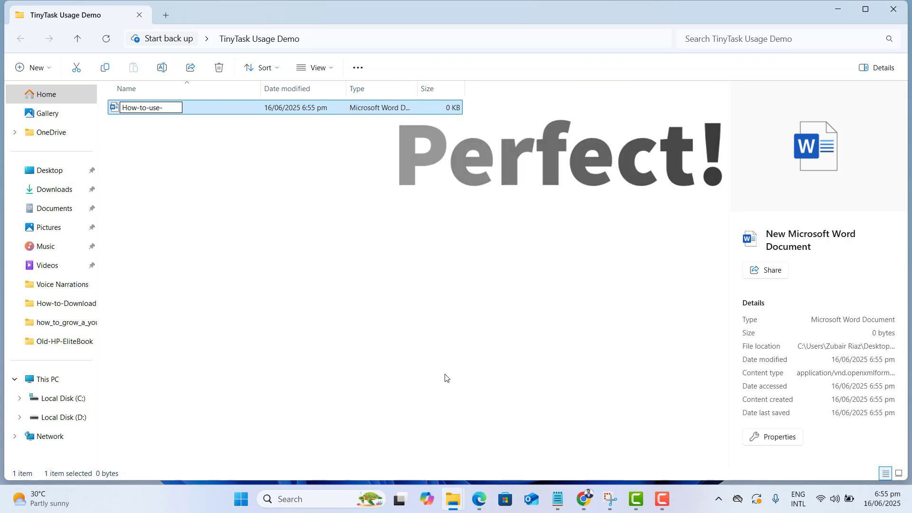
{"action": "type", "text": "tiny-task"}
{"action": "left_click", "coordinate": [657, 463]}
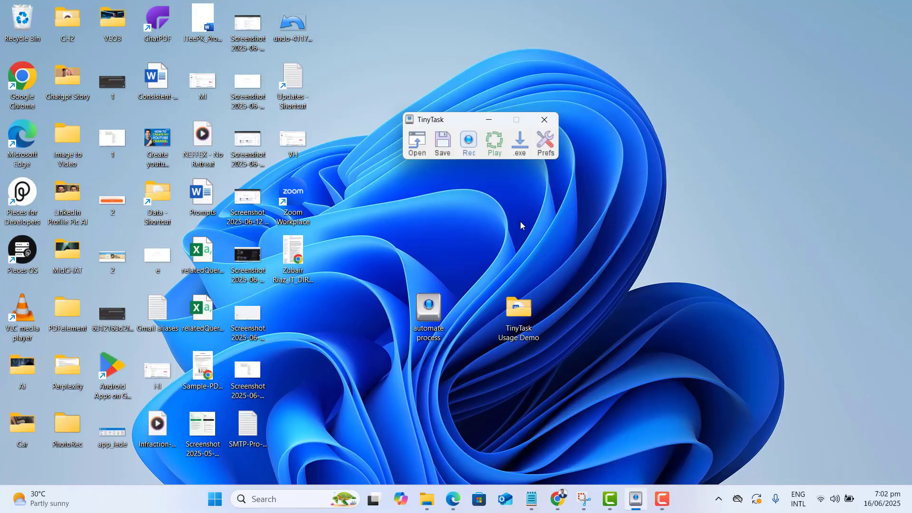
Step: Save the macro to the Desktop as 'Saved.rec' and clear the desktop selection
{"action": "left_click", "coordinate": [445, 153]}
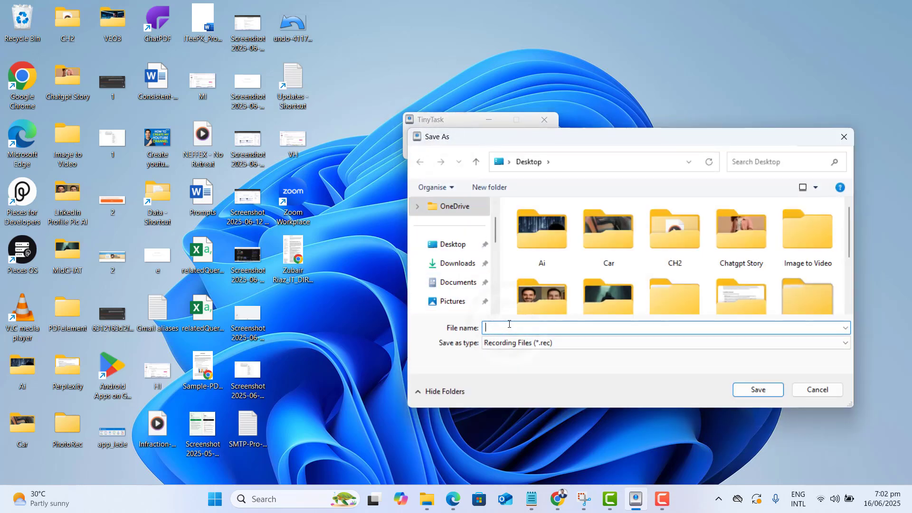
{"action": "type", "text": "Saved.rec"}
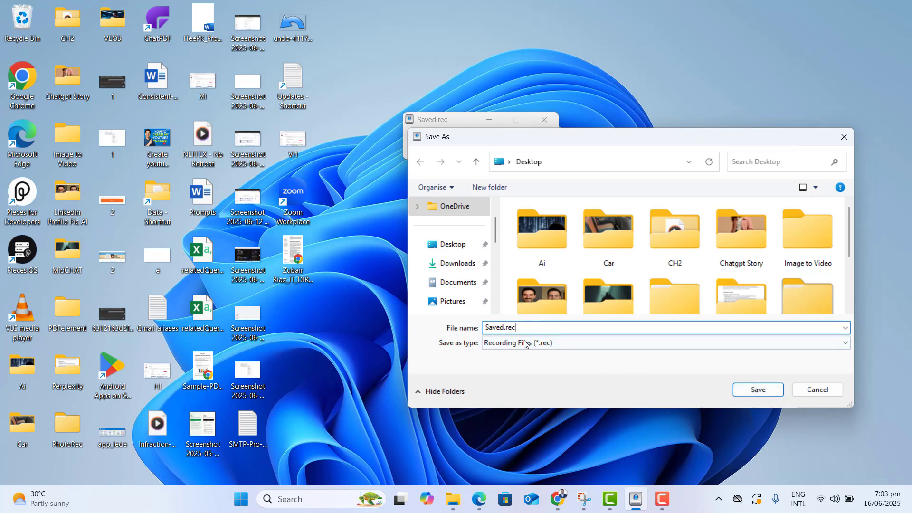
{"action": "left_click", "coordinate": [745, 388]}
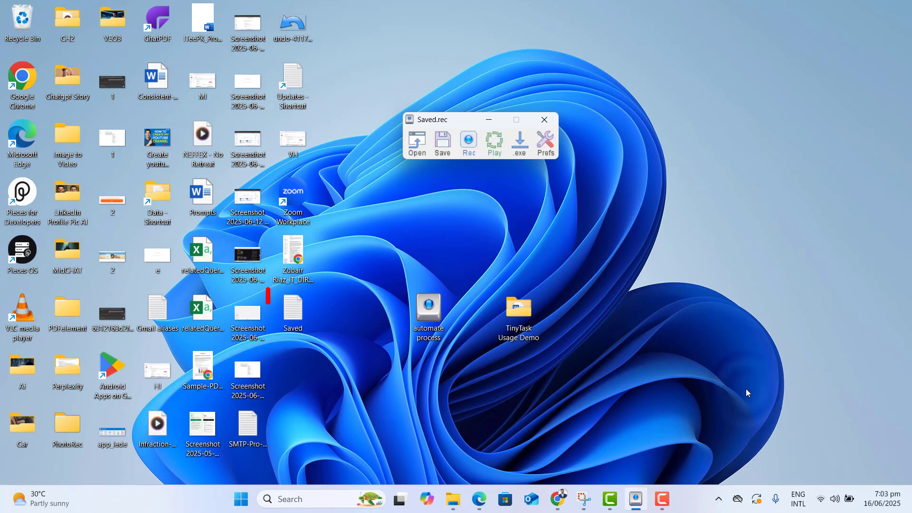
{"action": "left_click", "coordinate": [346, 320]}
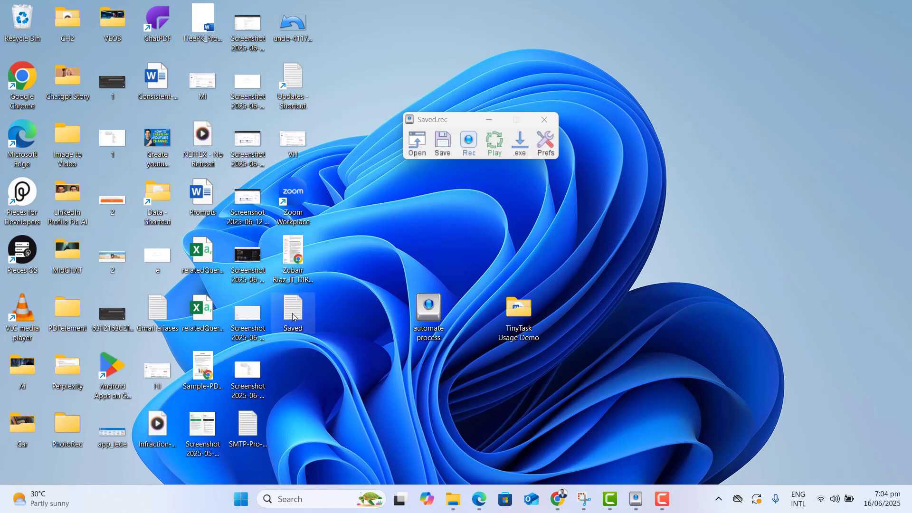
Step: Load the Desktop's Saved.rec into TinyTask and show the Prefs menu, with 1x speed active
{"action": "left_click", "coordinate": [418, 145]}
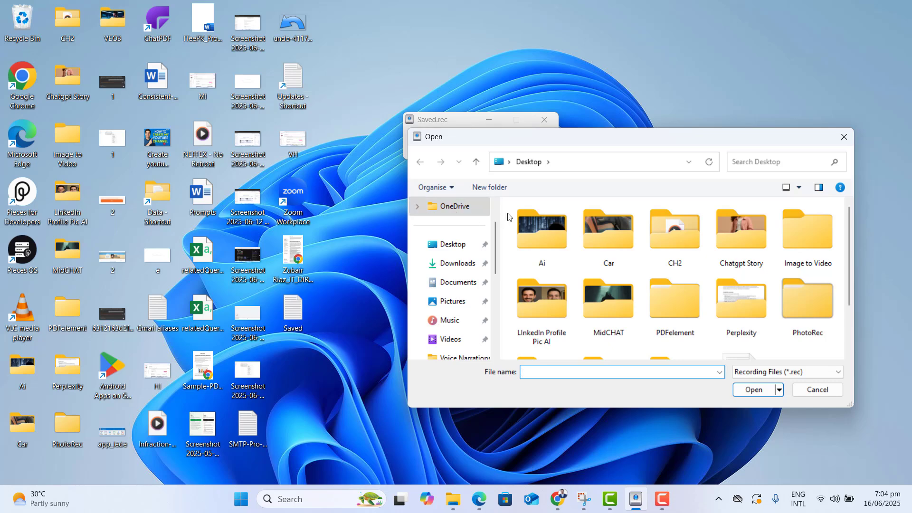
{"action": "scroll", "coordinate": [822, 239], "scroll_direction": "down", "scroll_amount": 2}
{"action": "left_click", "coordinate": [738, 328]}
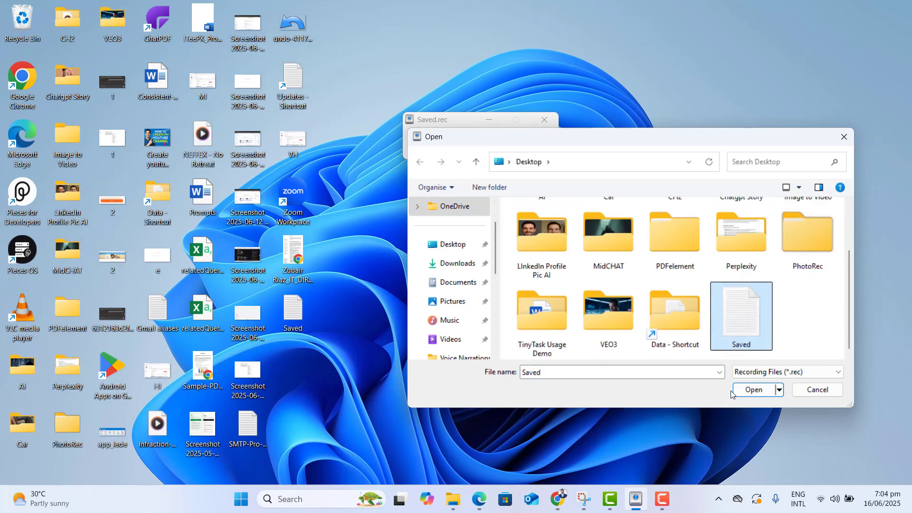
{"action": "left_click", "coordinate": [754, 389]}
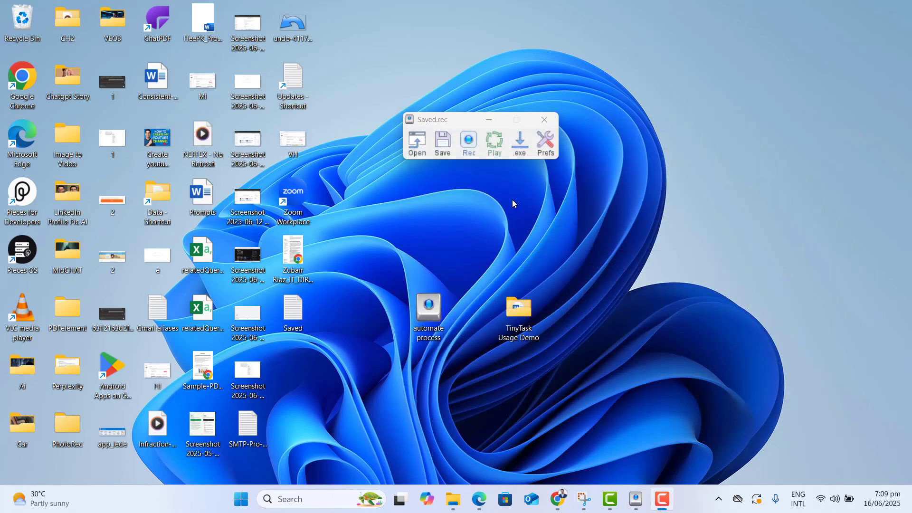
{"action": "left_click", "coordinate": [548, 143]}
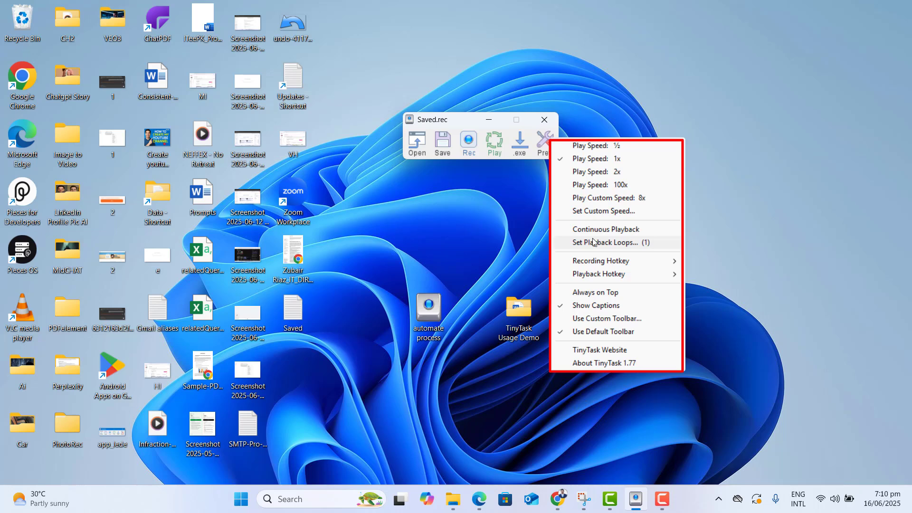
{"action": "mouse_move", "coordinate": [601, 263]}
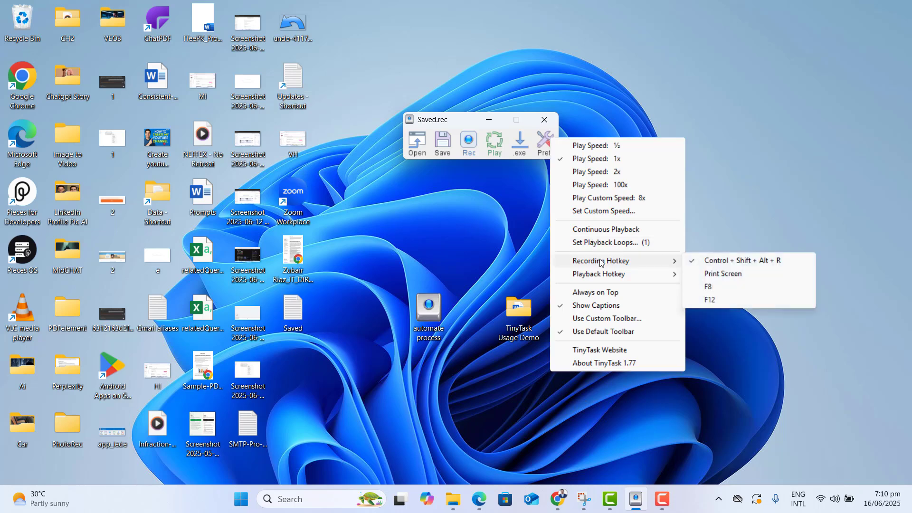